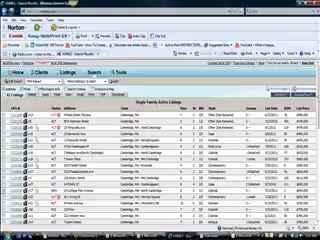
pyautogui.scroll(-3, 160, 150)
pyautogui.scroll(-2, 160, 150)
pyautogui.scroll(-2, 160, 150)
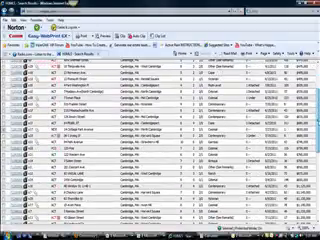
pyautogui.scroll(-2, 160, 150)
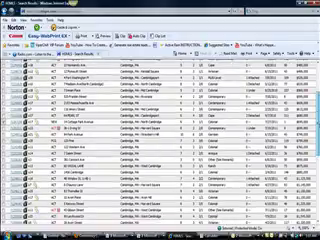
pyautogui.scroll(-2, 160, 150)
pyautogui.scroll(-3, 160, 150)
pyautogui.scroll(-2, 160, 150)
pyautogui.scroll(-2, 160, 150)
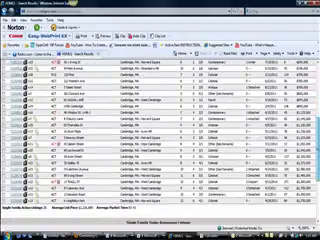
pyautogui.scroll(3, 160, 150)
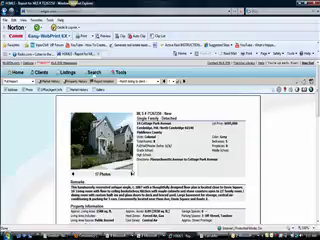
# - Browse three more photos of the new Cambridge single-family listing, including interior shots
pyautogui.click(131, 174)
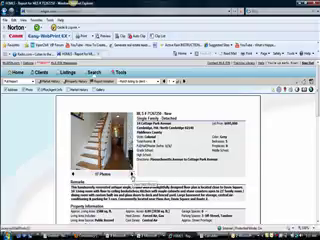
pyautogui.click(131, 174)
pyautogui.click(131, 174)
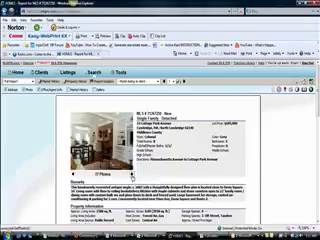
# - Go back from the listing report to the Cambridge single-family search results
pyautogui.click(25, 36)
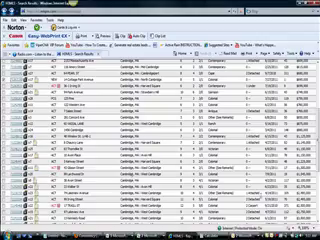
pyautogui.scroll(-5, 32, 143)
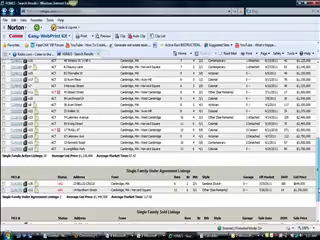
pyautogui.scroll(-3, 160, 130)
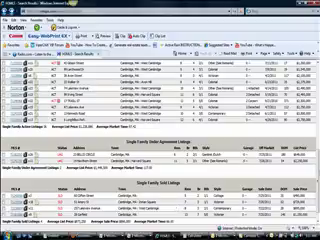
pyautogui.scroll(-1, 160, 130)
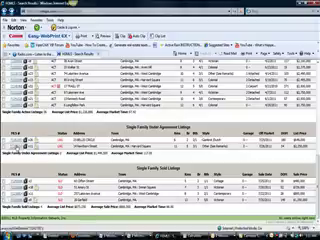
pyautogui.hotkey('ctrl', 'Tab')
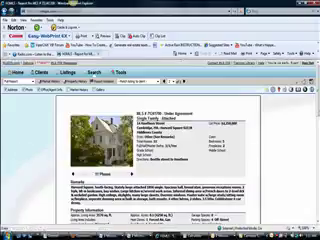
pyautogui.scroll(-5, 160, 150)
pyautogui.scroll(-3, 160, 150)
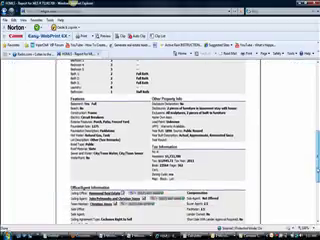
pyautogui.hotkey('ctrl', 'Tab')
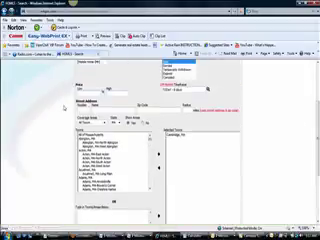
pyautogui.scroll(3, 63, 107)
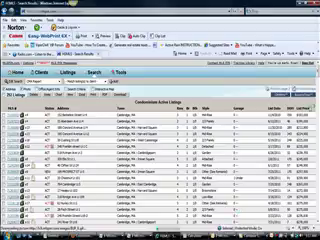
pyautogui.scroll(-3, 160, 150)
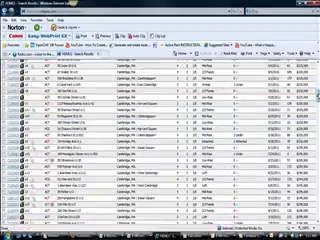
pyautogui.scroll(1, 160, 150)
pyautogui.scroll(2, 160, 150)
pyautogui.scroll(-3, 160, 150)
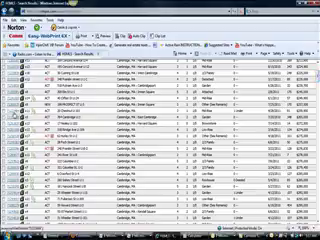
# - Open a new Cambridge condo's report and browse four of its photos, including the kitchen
pyautogui.click(12, 90)
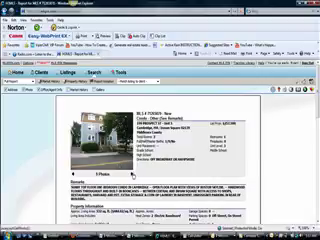
pyautogui.click(132, 173)
pyautogui.click(133, 174)
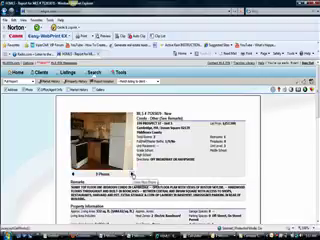
pyautogui.click(133, 174)
pyautogui.click(133, 174)
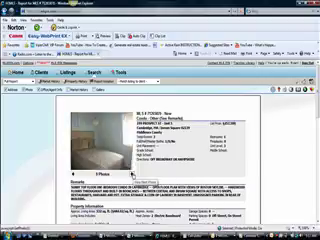
# - Return to the condominium results and open another new condo listing's report
pyautogui.press('BackSpace')
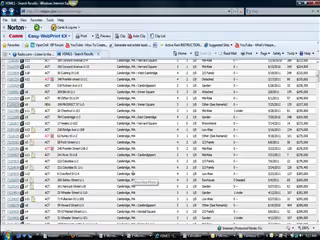
pyautogui.scroll(-3, 143, 181)
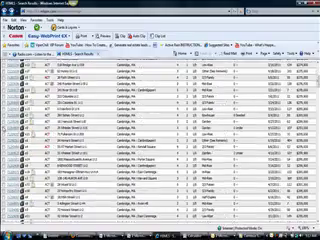
pyautogui.scroll(-3, 143, 181)
pyautogui.scroll(-3, 143, 181)
pyautogui.scroll(-3, 143, 181)
pyautogui.scroll(-3, 143, 181)
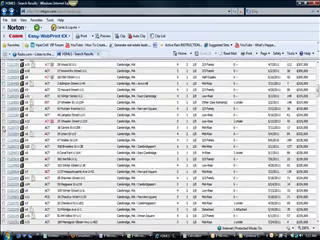
pyautogui.scroll(-3, 143, 181)
pyautogui.scroll(-3, 143, 181)
pyautogui.scroll(-3, 143, 181)
pyautogui.scroll(-3, 143, 181)
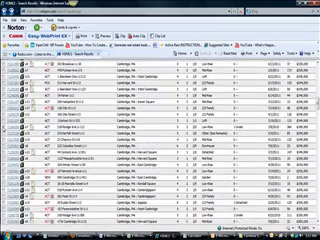
pyautogui.scroll(-3, 143, 181)
pyautogui.scroll(-3, 143, 181)
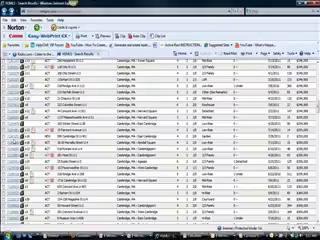
pyautogui.click(12, 140)
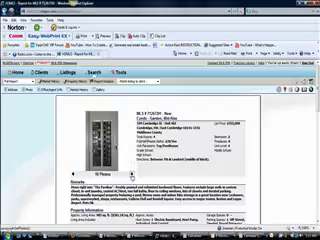
pyautogui.scroll(-5, 160, 150)
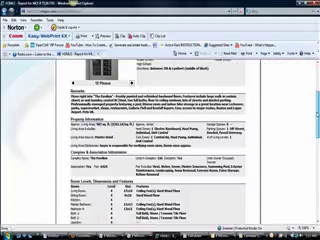
pyautogui.scroll(-4, 160, 140)
pyautogui.scroll(-4, 160, 140)
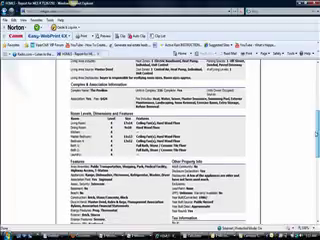
pyautogui.scroll(-5, 160, 140)
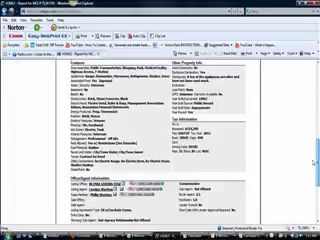
pyautogui.scroll(-2, 160, 140)
pyautogui.scroll(-2, 160, 140)
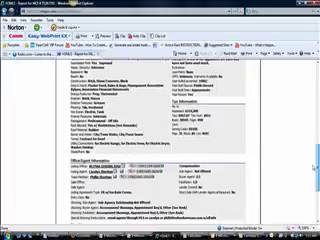
pyautogui.scroll(-2, 160, 140)
pyautogui.scroll(-1, 160, 140)
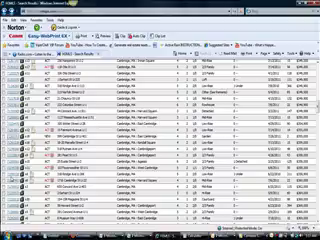
pyautogui.scroll(-3, 160, 140)
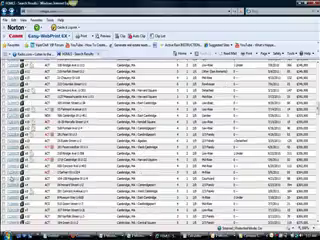
pyautogui.scroll(-2, 160, 140)
pyautogui.scroll(-2, 160, 140)
pyautogui.scroll(-2, 160, 140)
pyautogui.scroll(-2, 160, 140)
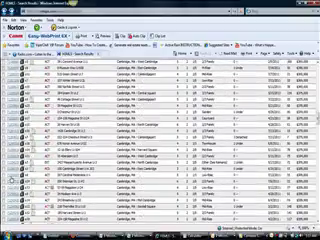
pyautogui.scroll(-2, 160, 140)
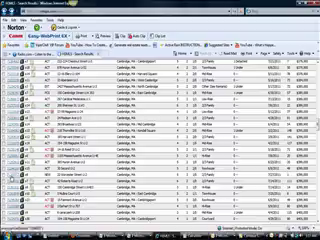
pyautogui.click(14, 130)
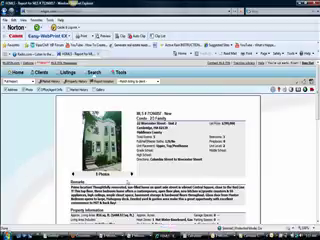
pyautogui.click(131, 175)
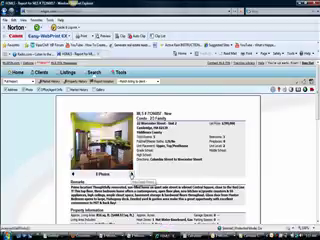
pyautogui.click(131, 175)
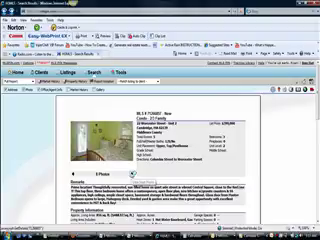
pyautogui.hotkey('ctrl', 'w')
pyautogui.scroll(-3, 136, 168)
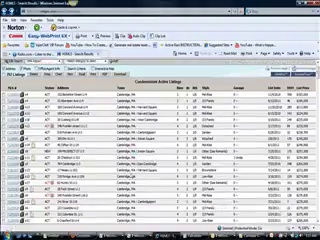
pyautogui.scroll(-3, 136, 168)
pyautogui.scroll(-3, 136, 168)
pyautogui.scroll(-3, 136, 168)
pyautogui.scroll(-3, 136, 168)
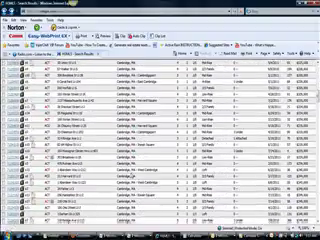
pyautogui.scroll(-3, 136, 168)
pyautogui.scroll(-3, 136, 168)
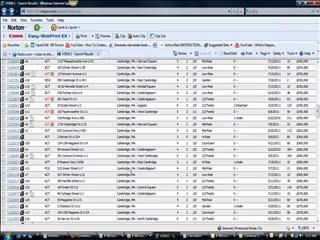
pyautogui.scroll(-3, 136, 168)
pyautogui.scroll(-3, 136, 168)
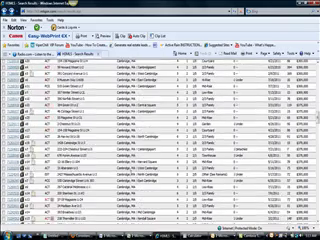
pyautogui.scroll(-3, 136, 168)
pyautogui.scroll(-3, 136, 168)
pyautogui.scroll(-3, 136, 168)
pyautogui.scroll(-3, 136, 168)
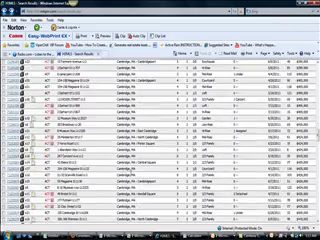
pyautogui.scroll(-3, 136, 168)
pyautogui.click(136, 168)
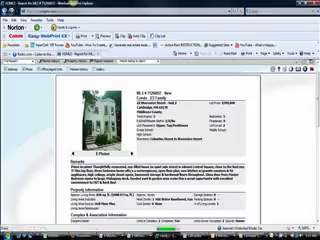
pyautogui.press('BackSpace')
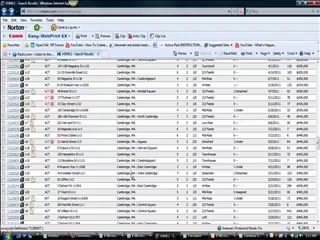
pyautogui.scroll(-3, 160, 130)
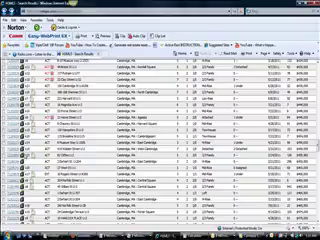
pyautogui.scroll(-3, 160, 130)
pyautogui.scroll(-2, 160, 130)
pyautogui.scroll(-2, 160, 130)
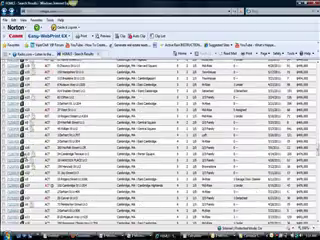
pyautogui.scroll(-2, 160, 130)
pyautogui.scroll(-2, 160, 130)
pyautogui.scroll(-2, 160, 130)
pyautogui.scroll(-2, 160, 130)
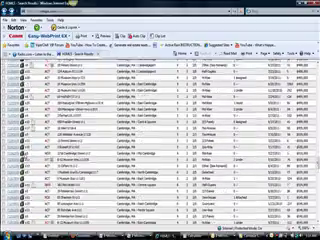
pyautogui.scroll(-2, 160, 130)
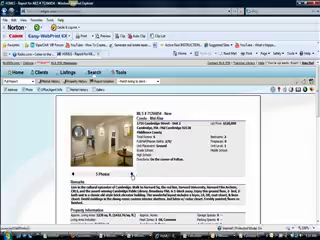
pyautogui.click(131, 176)
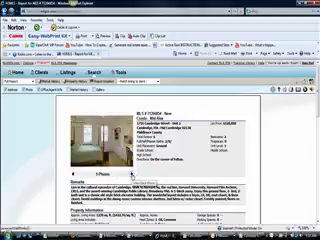
pyautogui.click(131, 176)
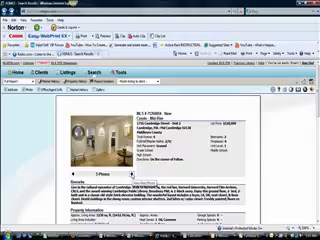
pyautogui.hotkey('ctrl', 'Tab')
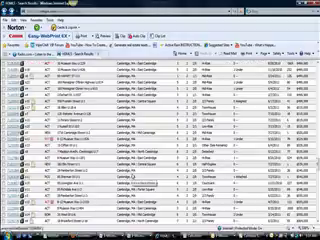
pyautogui.scroll(-3, 160, 140)
pyautogui.scroll(-3, 160, 140)
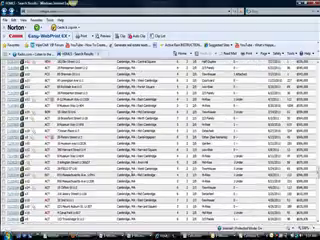
pyautogui.scroll(-3, 160, 140)
pyautogui.scroll(-3, 160, 140)
pyautogui.scroll(-3, 160, 140)
pyautogui.scroll(-3, 160, 140)
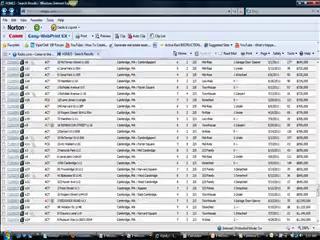
pyautogui.scroll(-3, 160, 140)
pyautogui.scroll(-3, 160, 140)
pyautogui.scroll(-3, 160, 140)
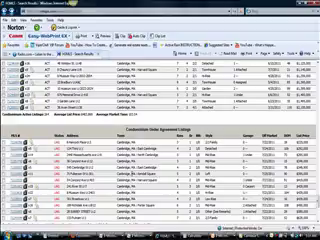
pyautogui.scroll(-3, 160, 140)
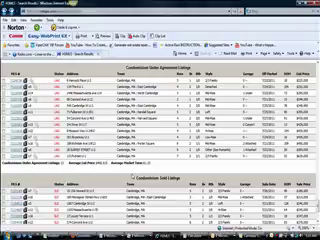
pyautogui.scroll(-3, 160, 130)
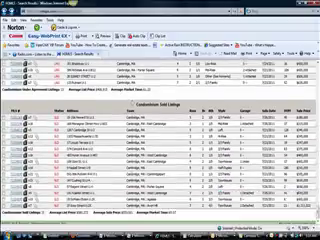
pyautogui.scroll(-1, 160, 130)
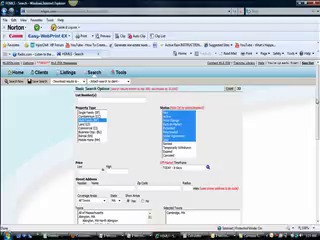
pyautogui.scroll(-2, 207, 167)
pyautogui.scroll(-2, 207, 131)
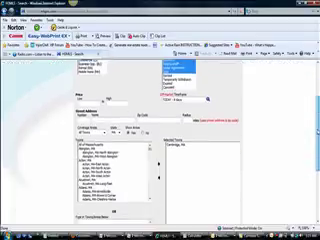
pyautogui.scroll(-4, 207, 131)
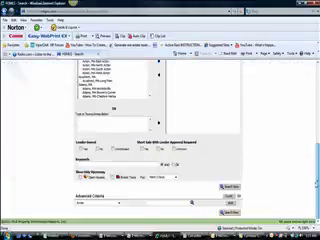
# - Run the Cambridge multi-family search and open a new listing's full report
pyautogui.click(230, 186)
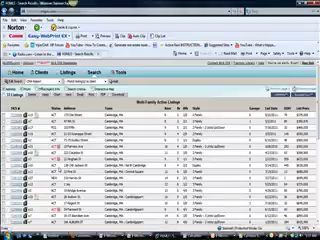
pyautogui.click(16, 180)
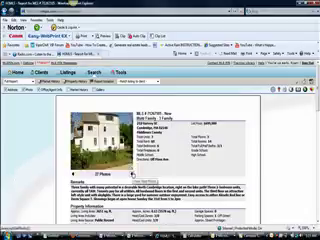
# - Browse six of the multi-family listing's photos, then go back to the search results
pyautogui.click(133, 174)
pyautogui.click(133, 174)
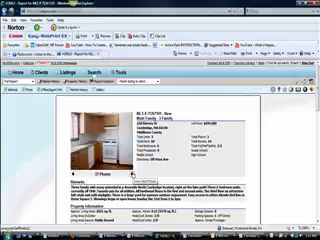
pyautogui.click(133, 174)
pyautogui.click(133, 174)
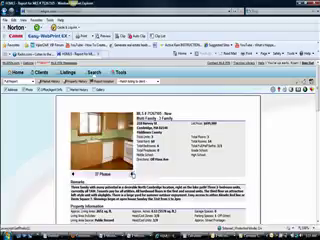
pyautogui.click(133, 174)
pyautogui.click(133, 174)
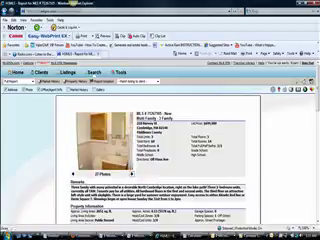
pyautogui.scroll(-5, 160, 150)
pyautogui.scroll(-5, 160, 150)
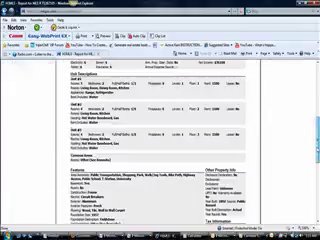
pyautogui.scroll(-3, 160, 150)
pyautogui.scroll(-3, 160, 150)
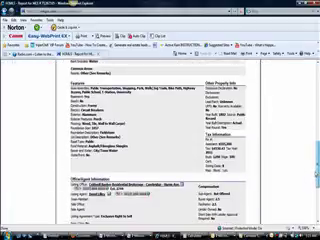
pyautogui.scroll(10, 160, 150)
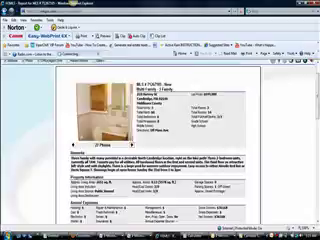
pyautogui.click(38, 27)
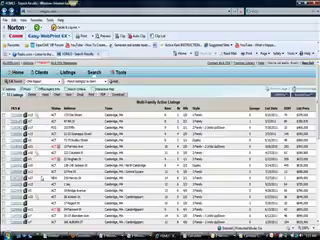
pyautogui.scroll(-3, 160, 150)
pyautogui.scroll(-3, 160, 150)
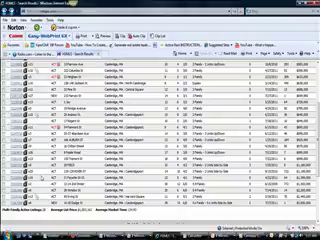
pyautogui.scroll(-3, 160, 130)
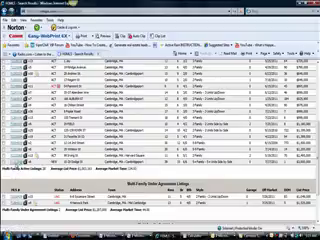
# - Open a second new multi-family listing, browse four of its photos, and return to the results
pyautogui.click(15, 100)
pyautogui.click(132, 175)
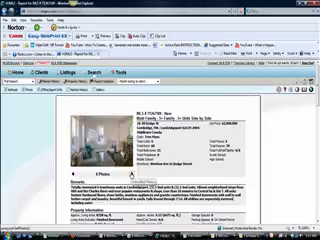
pyautogui.click(132, 175)
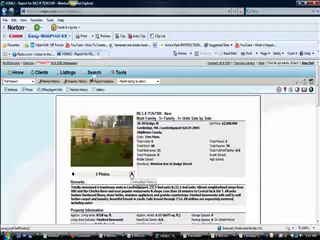
pyautogui.click(132, 175)
pyautogui.click(132, 175)
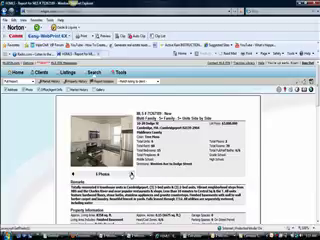
pyautogui.scroll(-4, 132, 175)
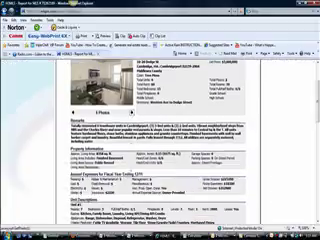
pyautogui.scroll(-4, 132, 175)
pyautogui.scroll(-2, 132, 175)
pyautogui.scroll(-2, 132, 175)
pyautogui.scroll(-3, 132, 175)
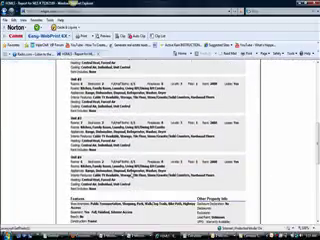
pyautogui.scroll(-3, 132, 175)
pyautogui.scroll(-3, 132, 175)
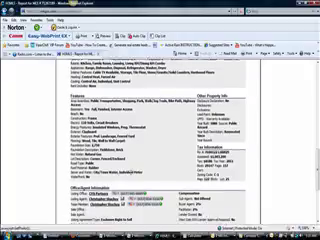
pyautogui.click(62, 58)
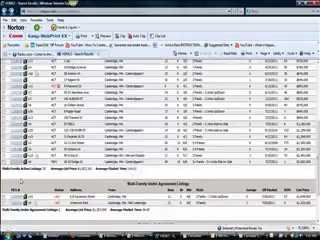
pyautogui.scroll(-4, 132, 175)
pyautogui.scroll(-1, 132, 175)
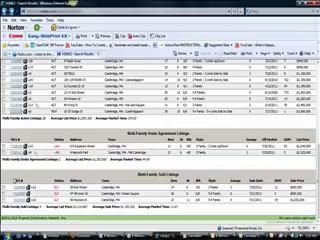